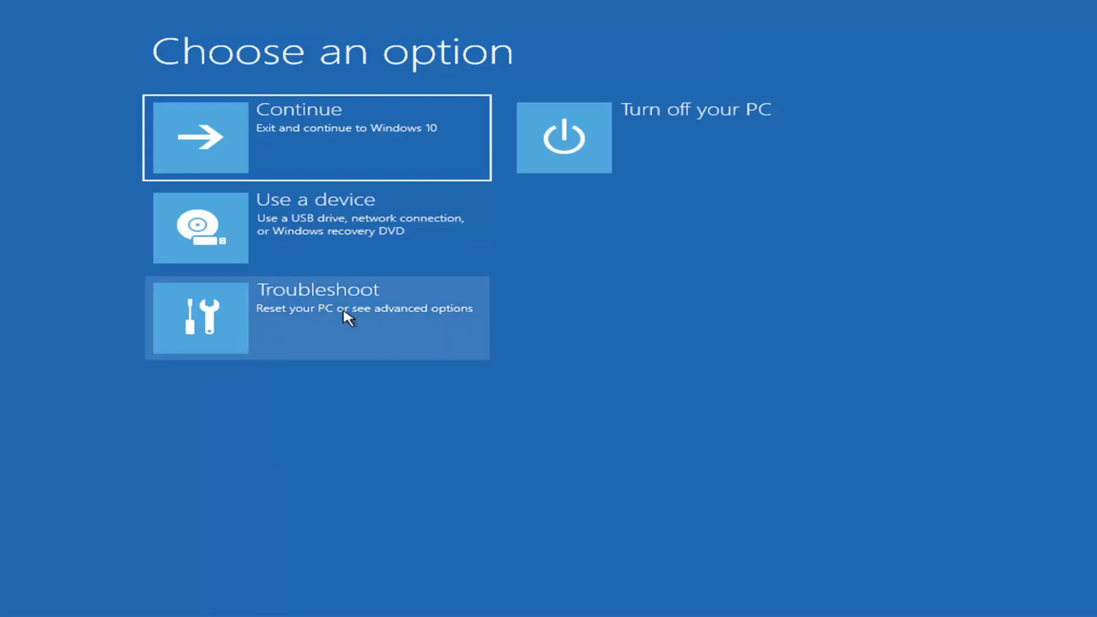
# Run Startup Repair from Troubleshoot > Advanced options and let it finish diagnosing
pyautogui.click(408, 321)
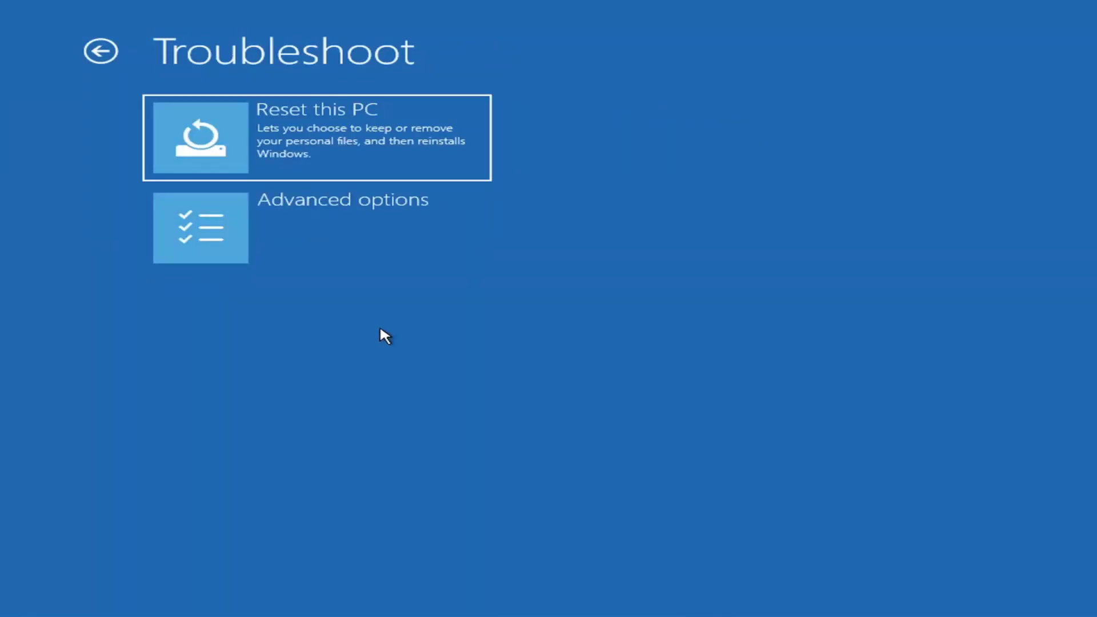
pyautogui.click(340, 231)
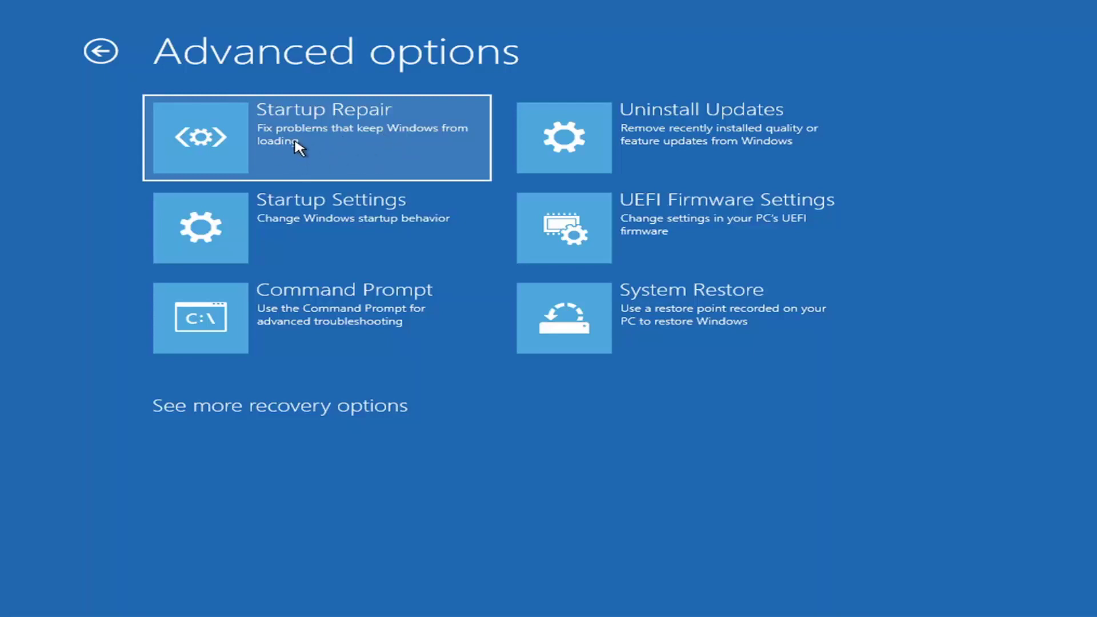
pyautogui.click(298, 148)
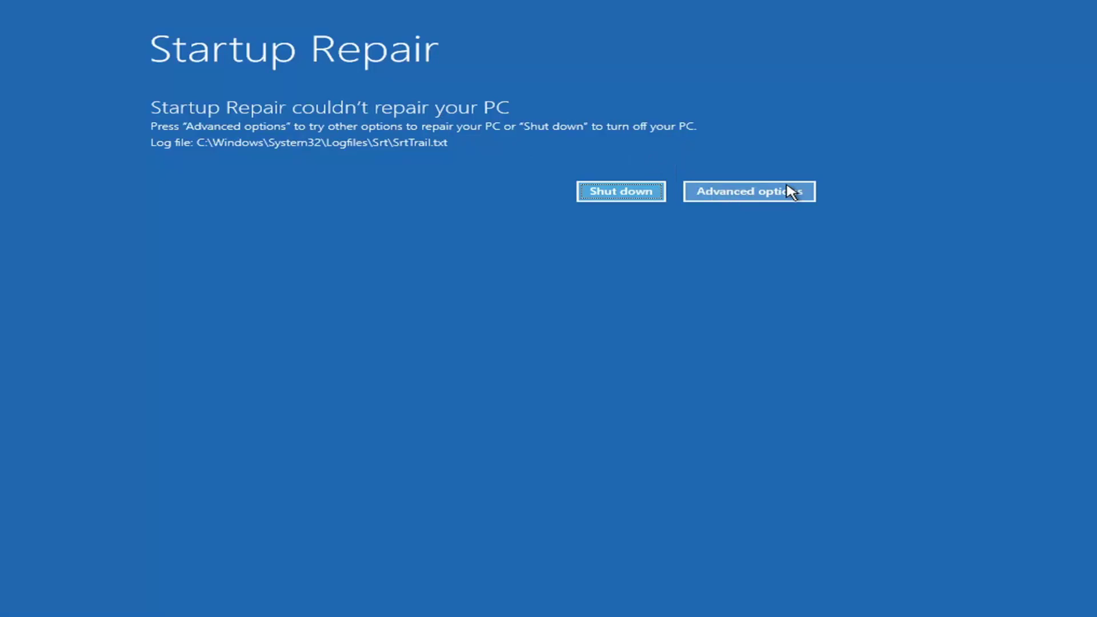
# Return to Troubleshoot > Advanced options, choose Startup Settings and restart to show boot choices
pyautogui.click(761, 193)
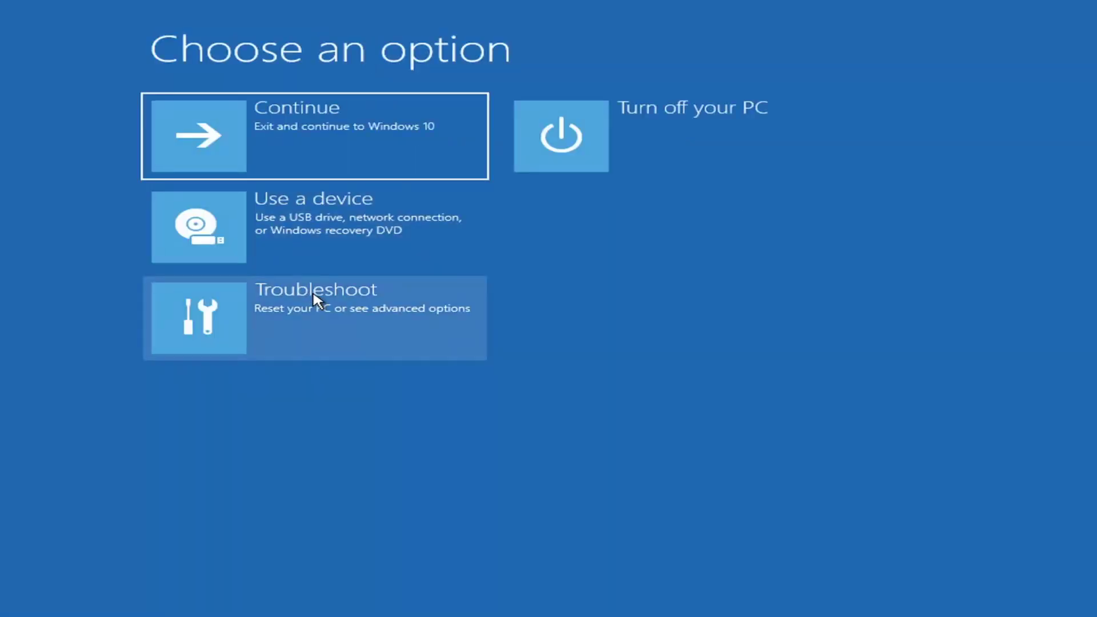
pyautogui.click(273, 323)
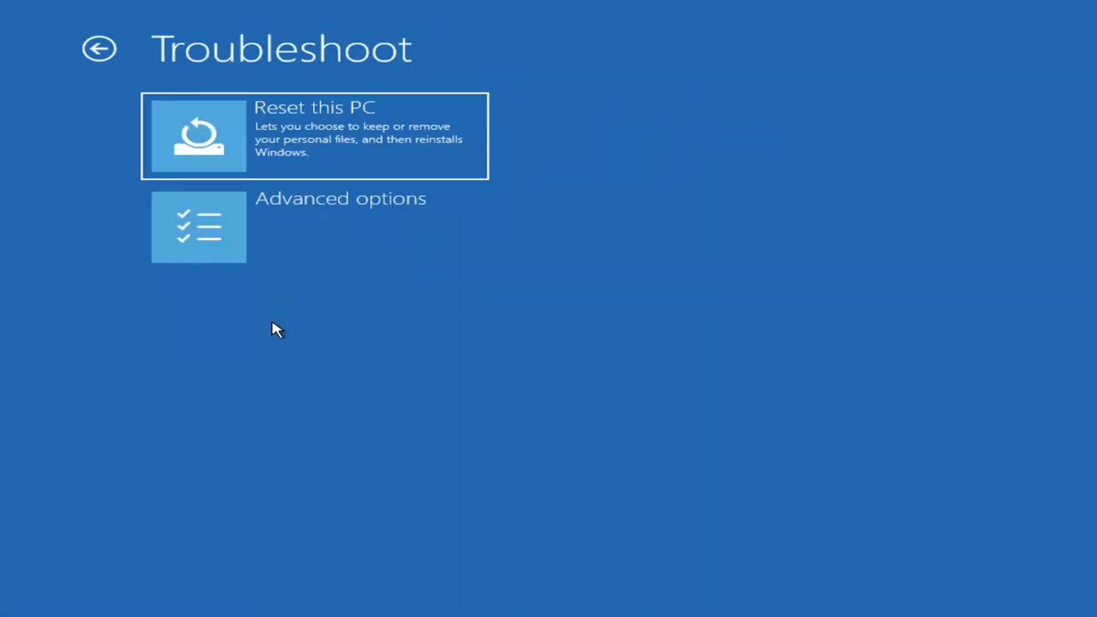
pyautogui.click(283, 233)
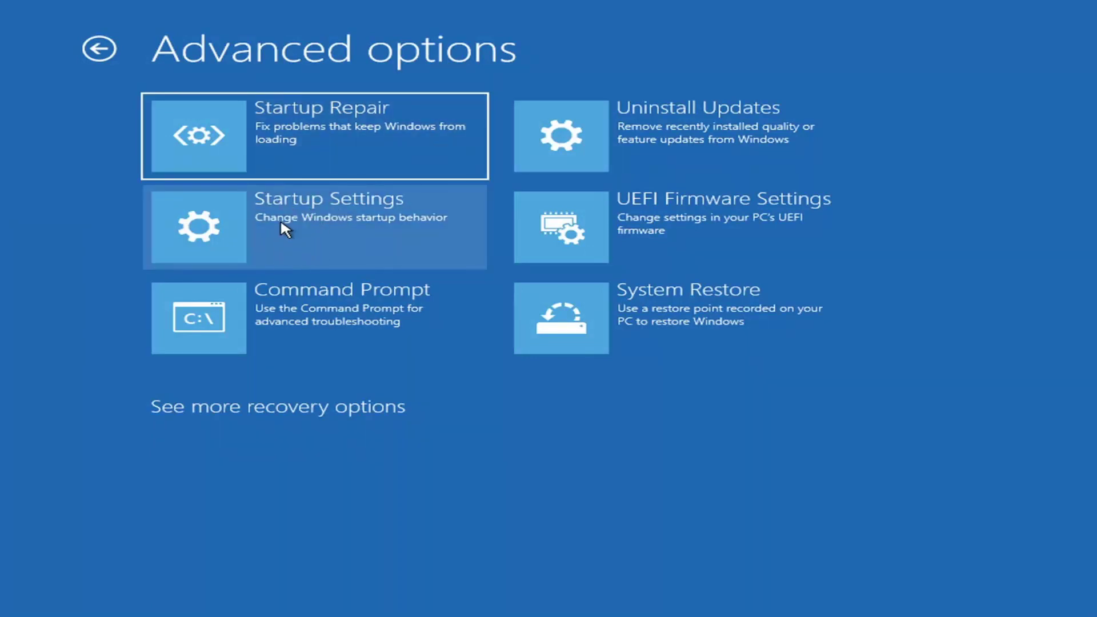
pyautogui.click(281, 222)
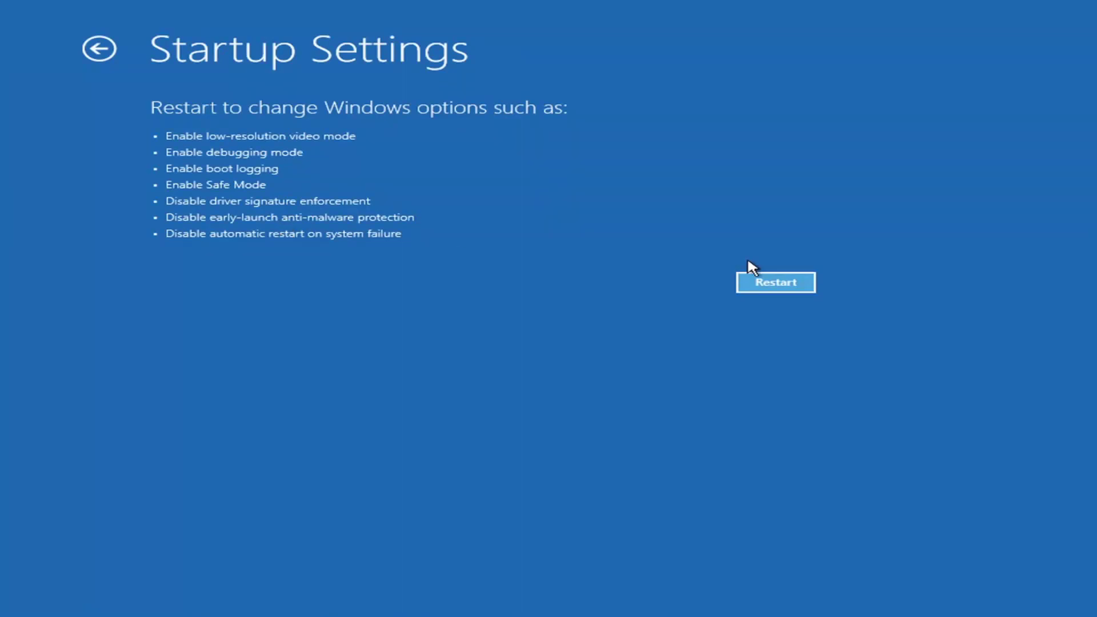
pyautogui.click(768, 292)
# Go back to Advanced options and open the Uninstall Updates page for quality or feature updates
pyautogui.click(92, 50)
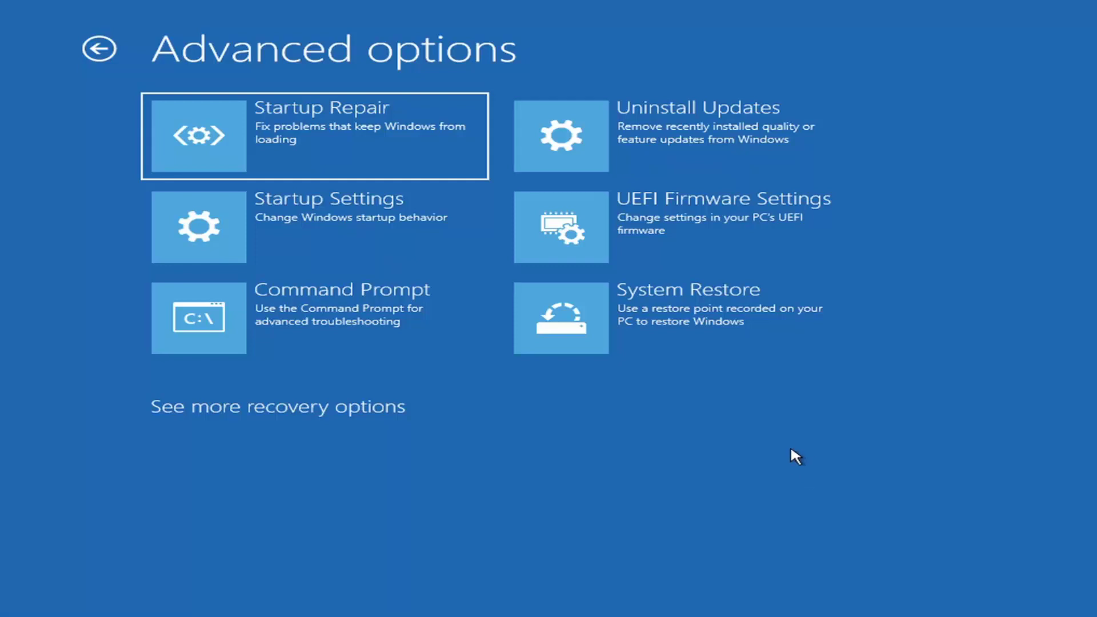
pyautogui.click(639, 140)
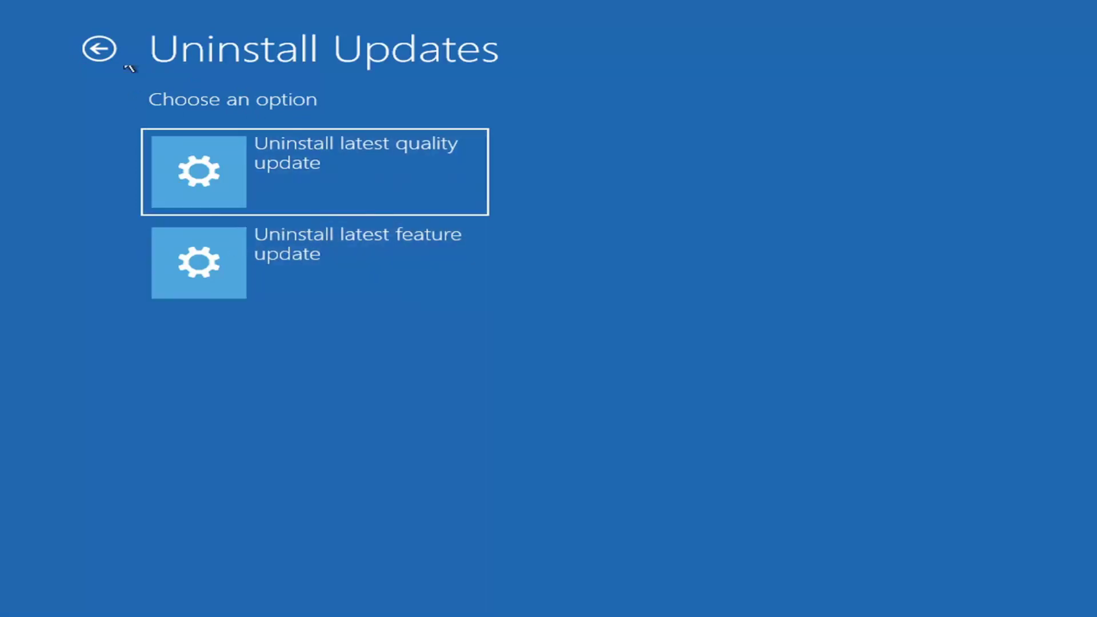
# Launch System Restore and select the 7/9/2021 12:37:05 PM 'Before Updates' restore point
pyautogui.click(103, 47)
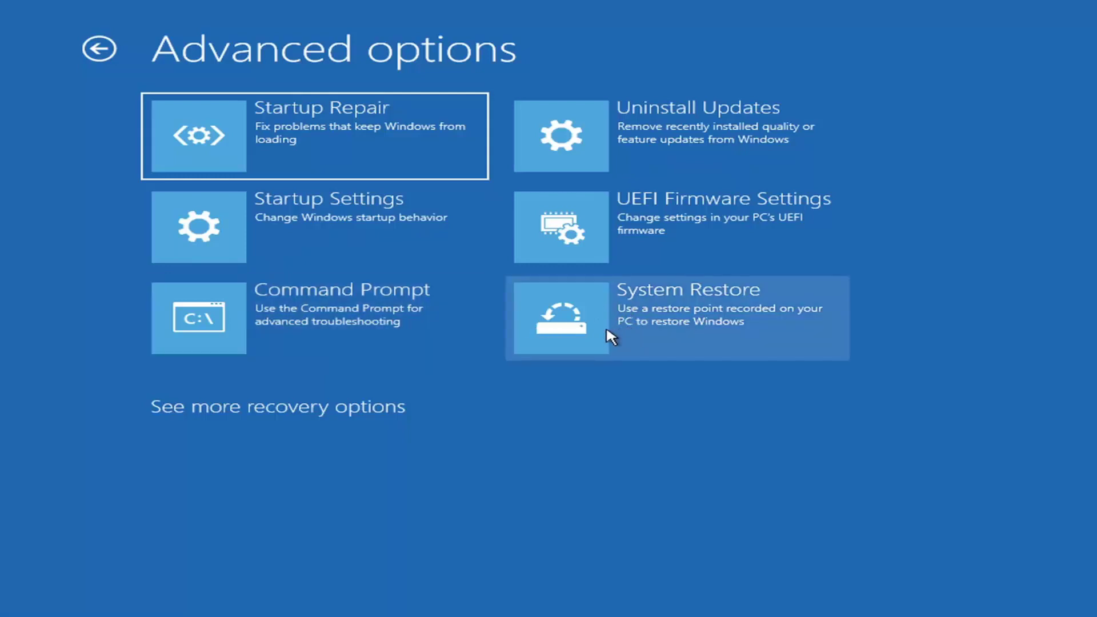
pyautogui.click(735, 344)
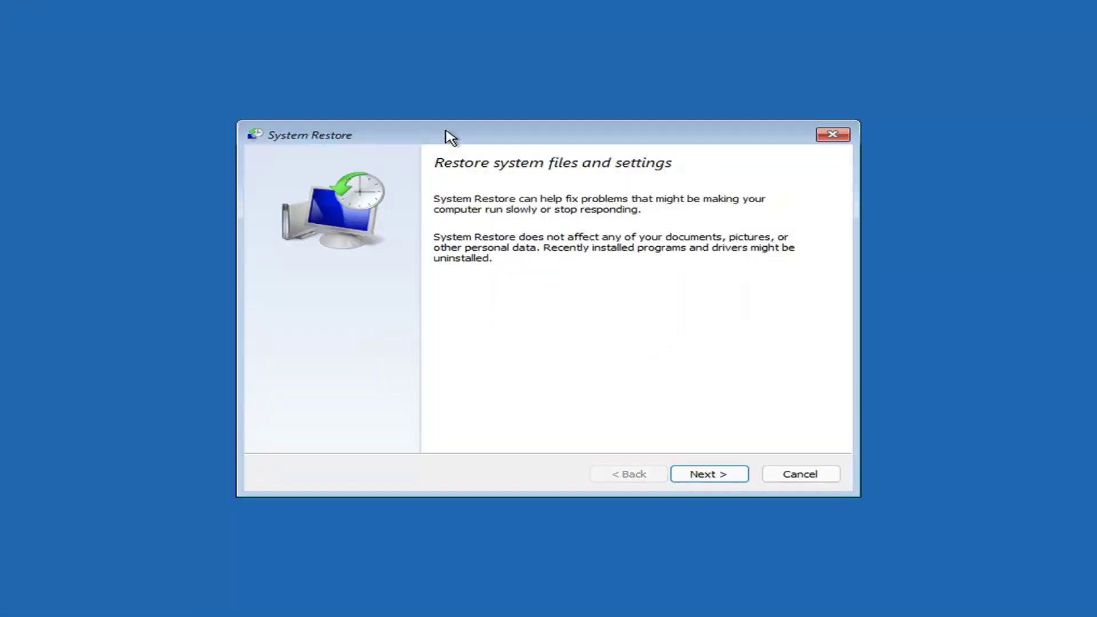
pyautogui.click(699, 475)
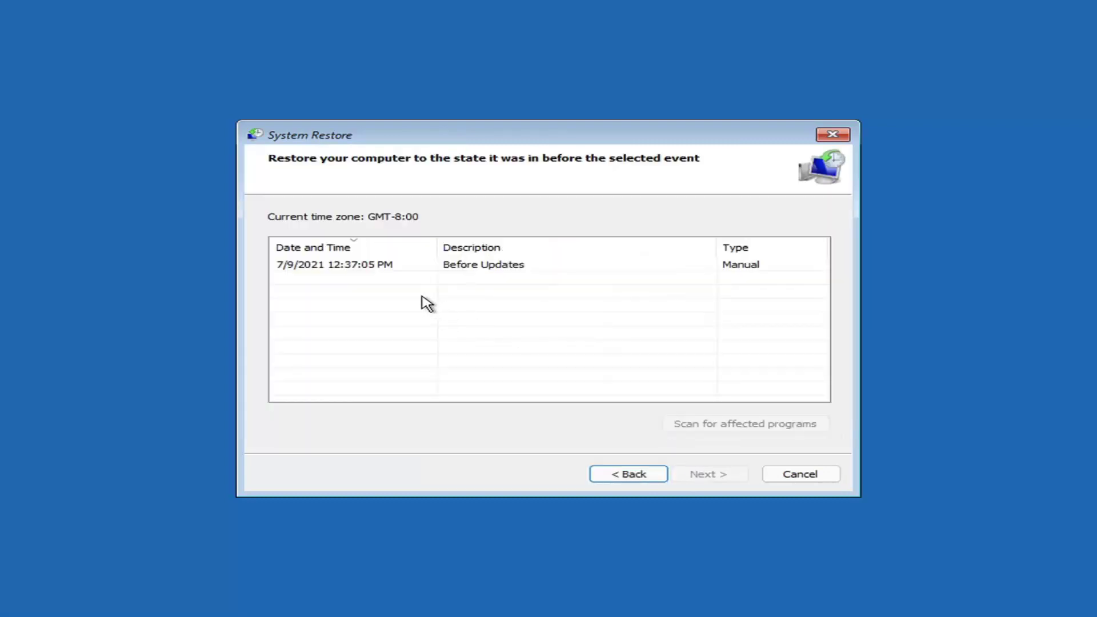
pyautogui.click(343, 273)
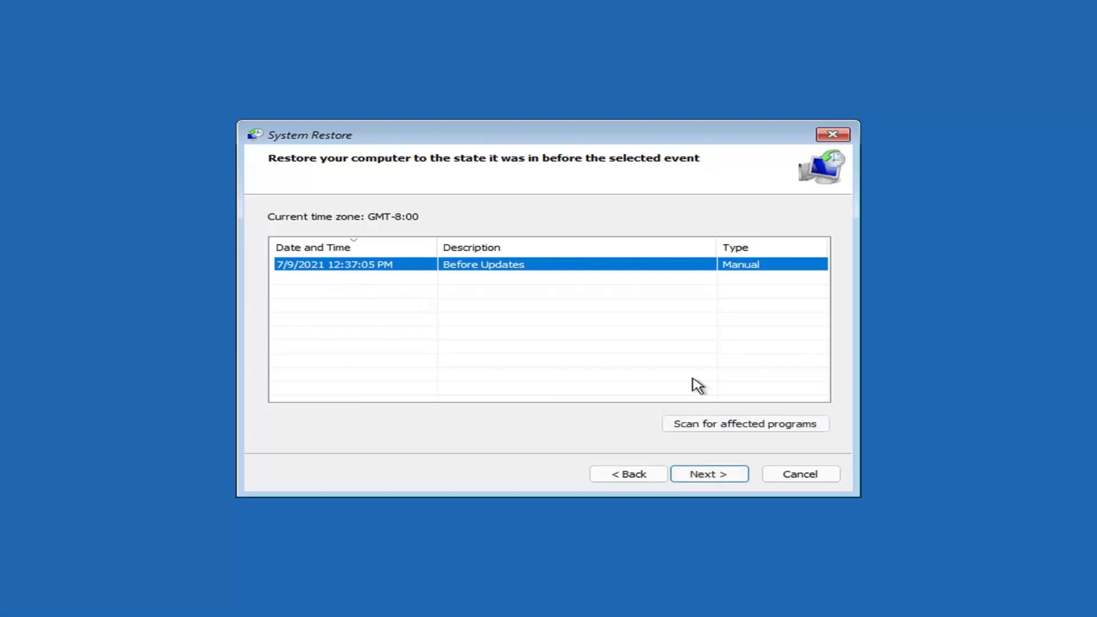
pyautogui.click(721, 477)
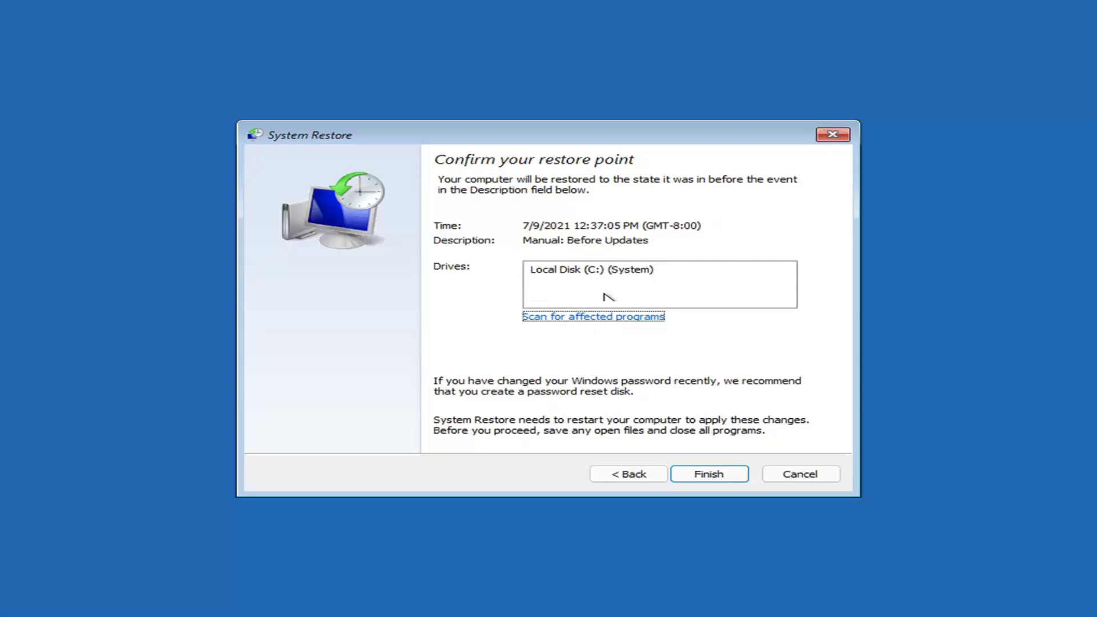
# Finish the confirmation and accept the warning to begin restoring to 'Before Updates'
pyautogui.click(706, 478)
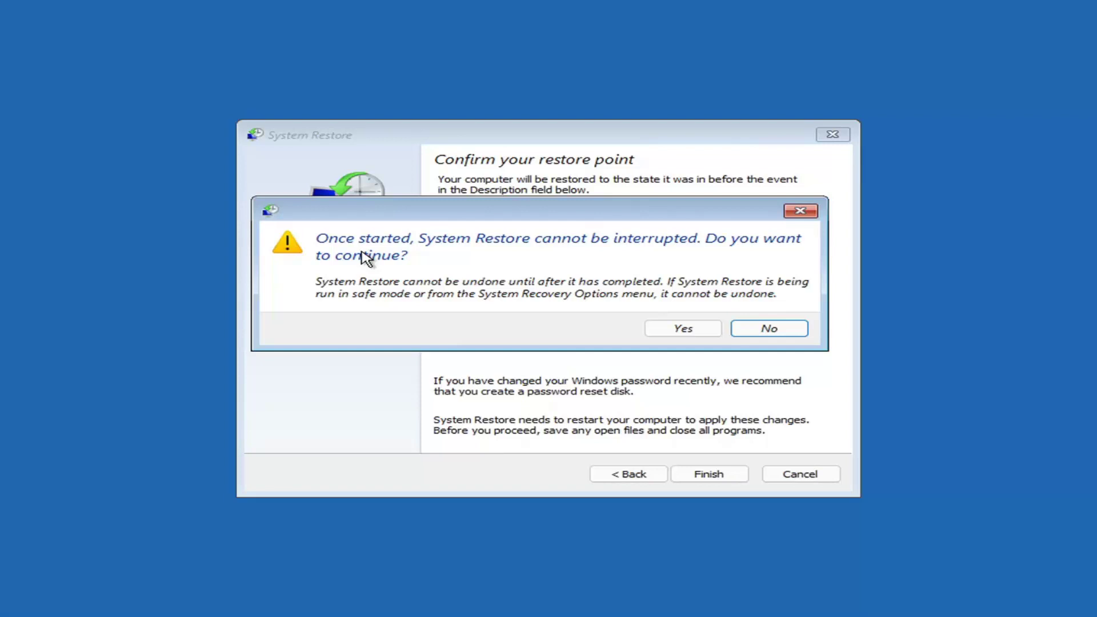
pyautogui.click(683, 336)
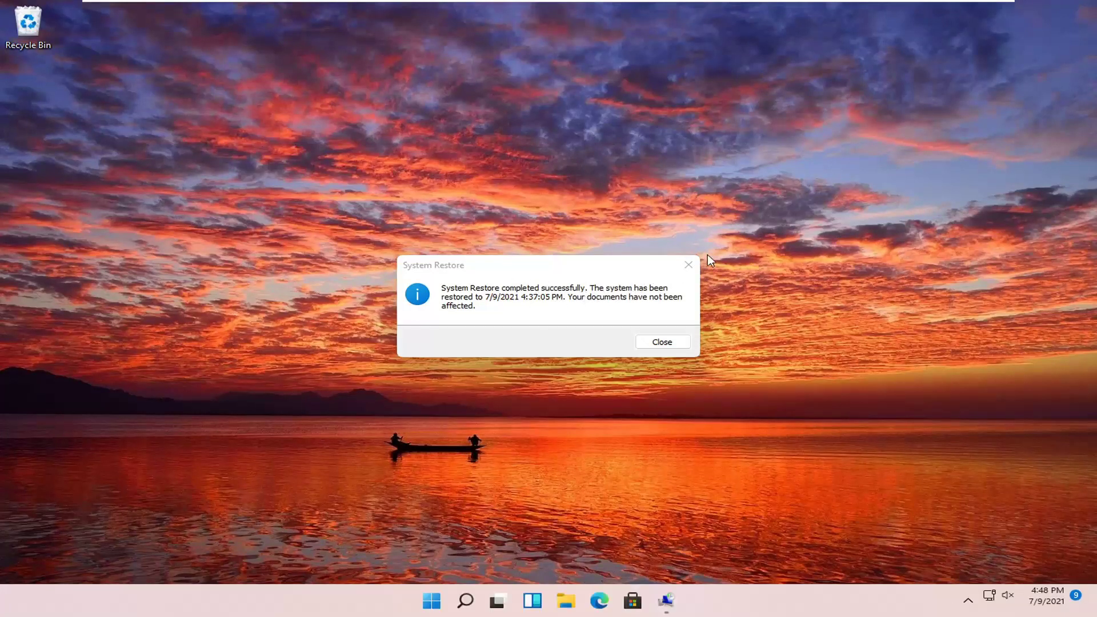
# Close the System Restore completed message
pyautogui.click(688, 265)
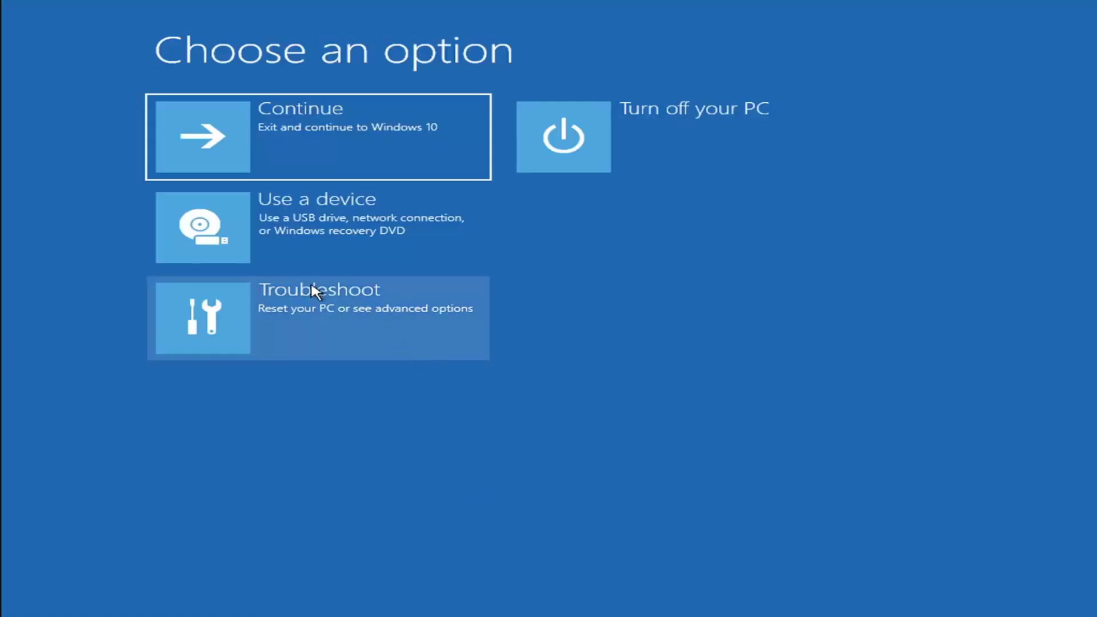
# Open Troubleshoot > Reset this PC to see the keep-files or remove-everything choices
pyautogui.click(320, 318)
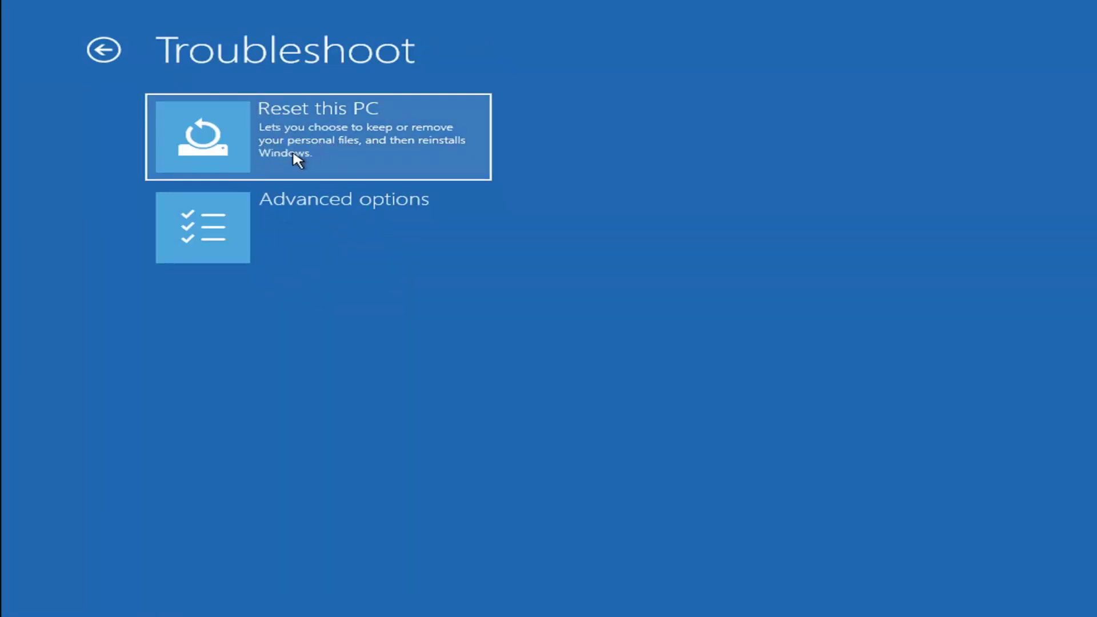
pyautogui.click(360, 152)
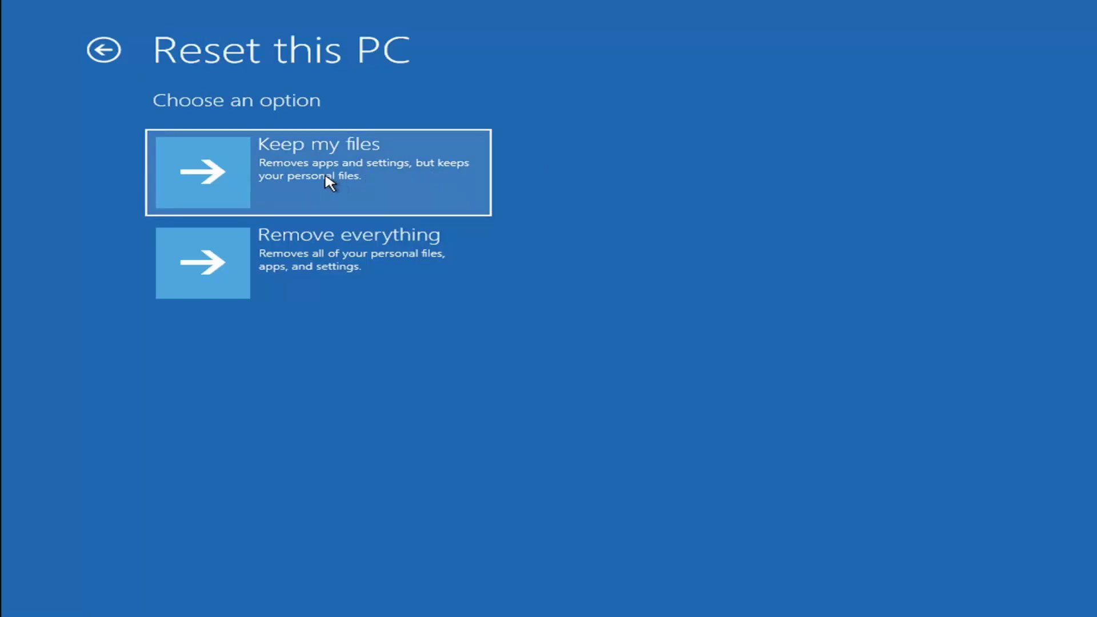
# Back out to the main recovery choices and open Troubleshoot > Advanced options
pyautogui.click(112, 50)
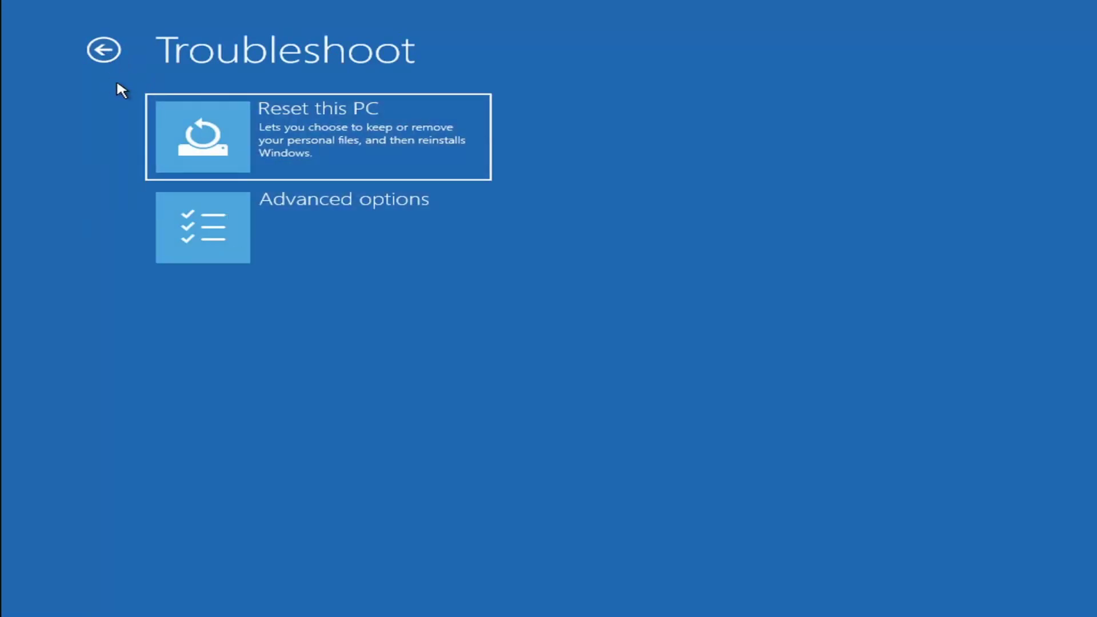
pyautogui.click(111, 51)
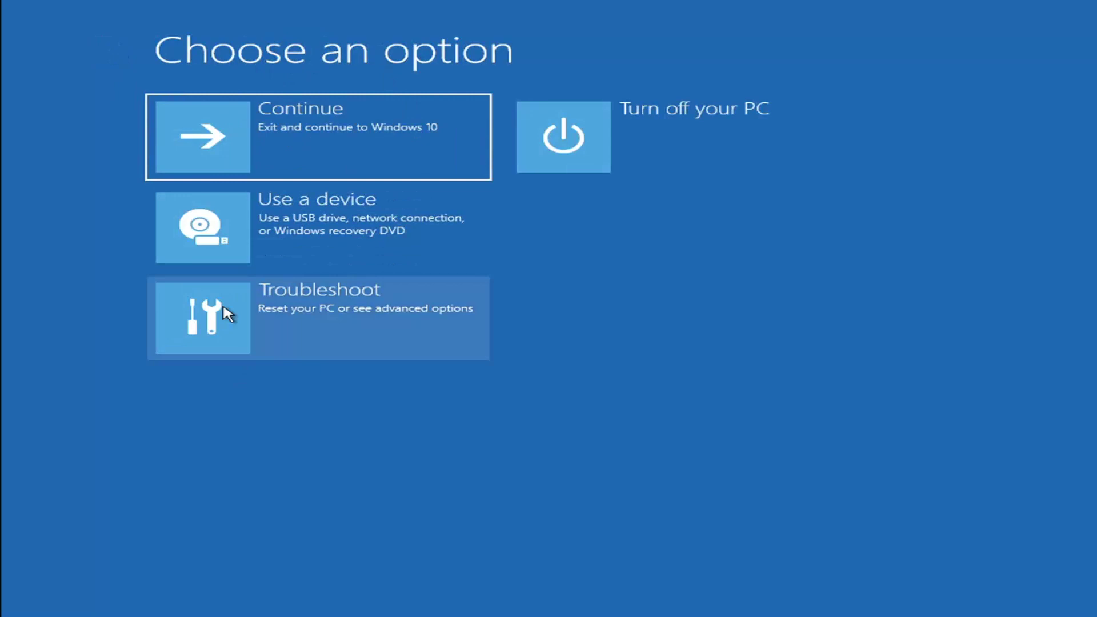
pyautogui.click(330, 320)
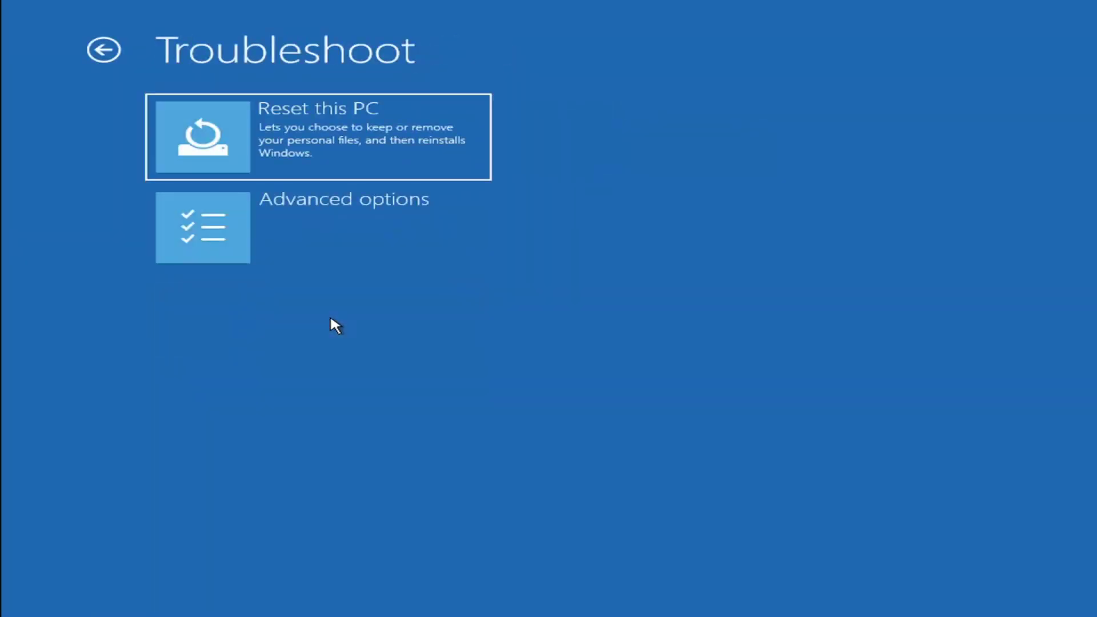
pyautogui.click(328, 233)
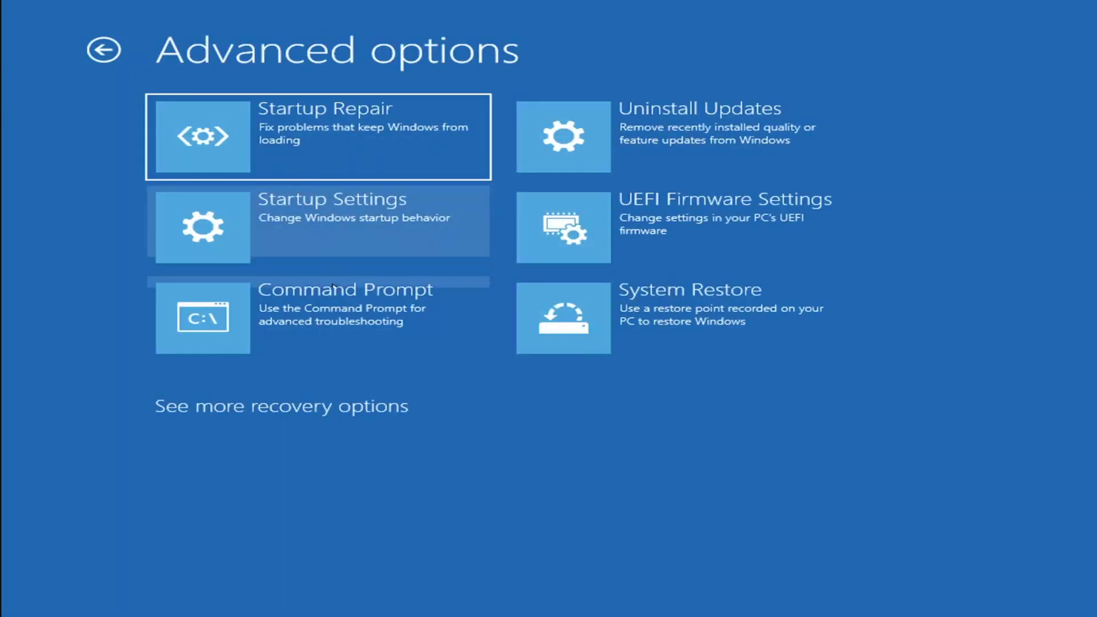
# Open Command Prompt, switch to drive C: and run dir, then begin a cd command
pyautogui.click(250, 318)
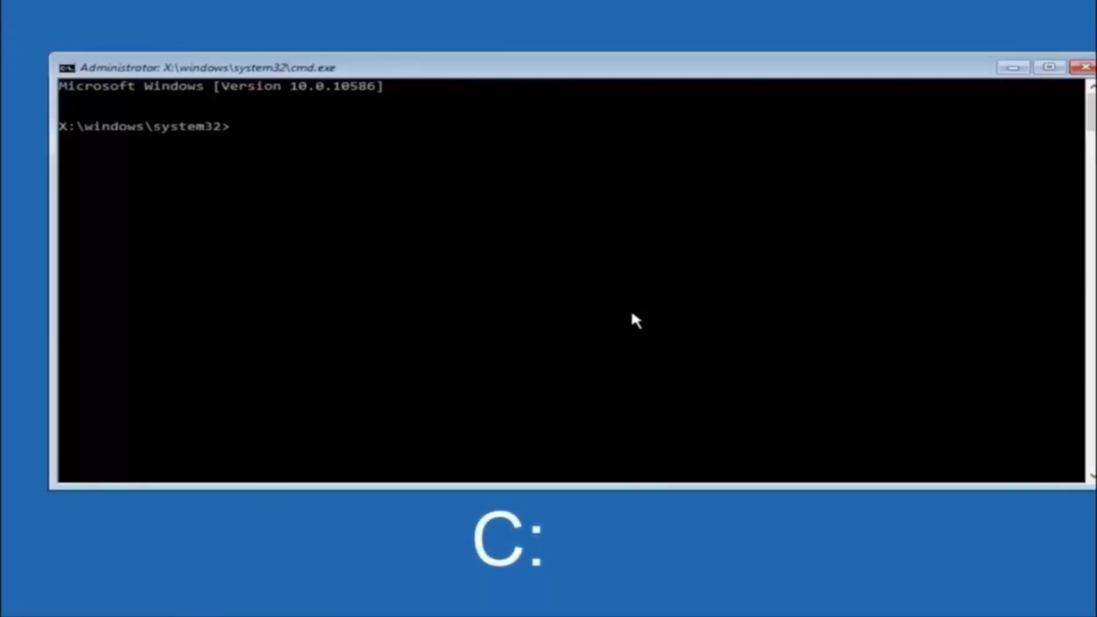
pyautogui.write('c:')
pyautogui.press('Return')
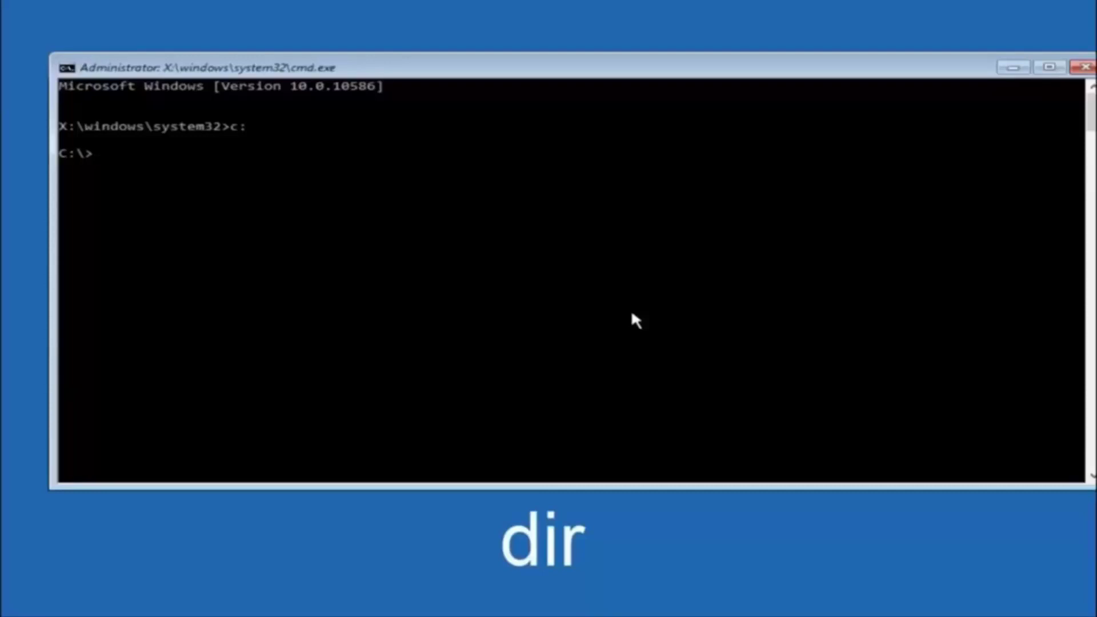
pyautogui.write('dir')
pyautogui.press('Return')
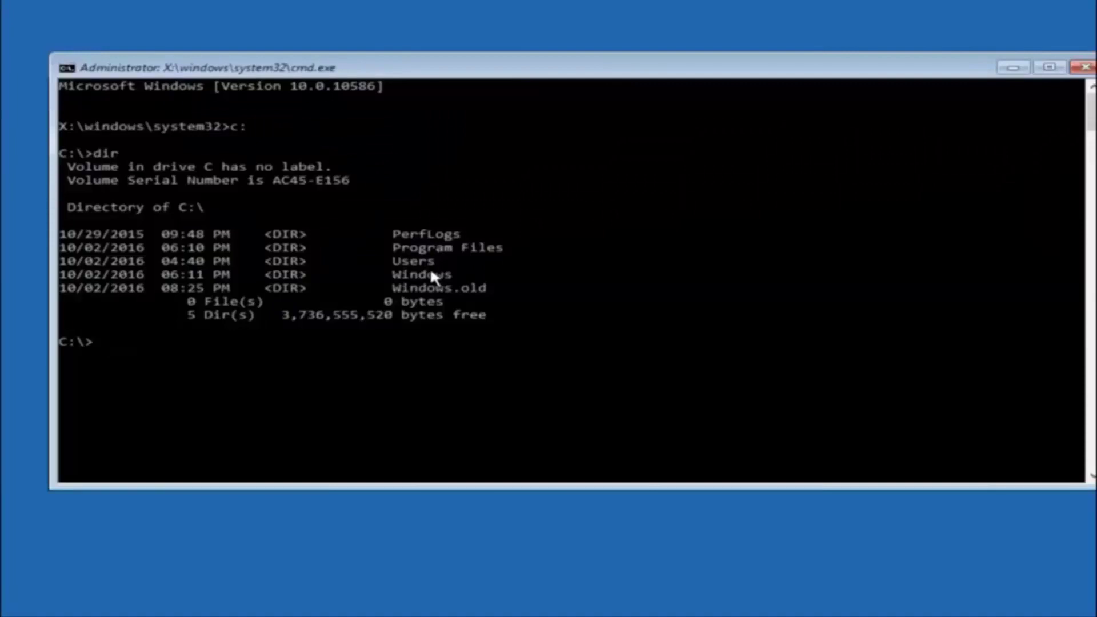
pyautogui.write('cd \\windows\\system32')
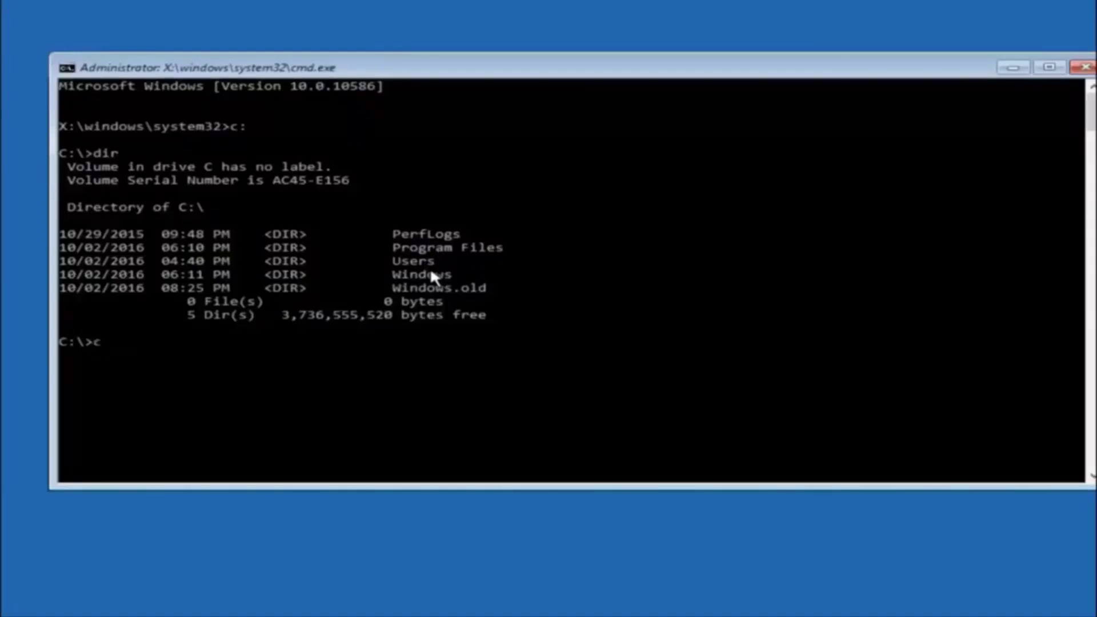
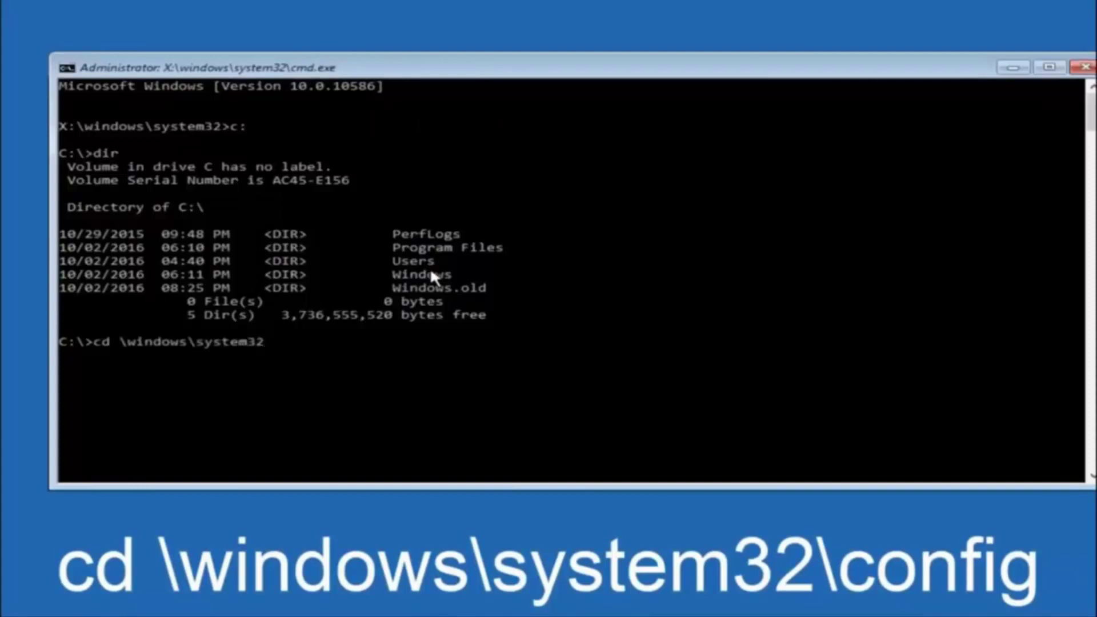
# Finish the command cd \windows\system32\config to switch into the registry config folder
pyautogui.write('\\config')
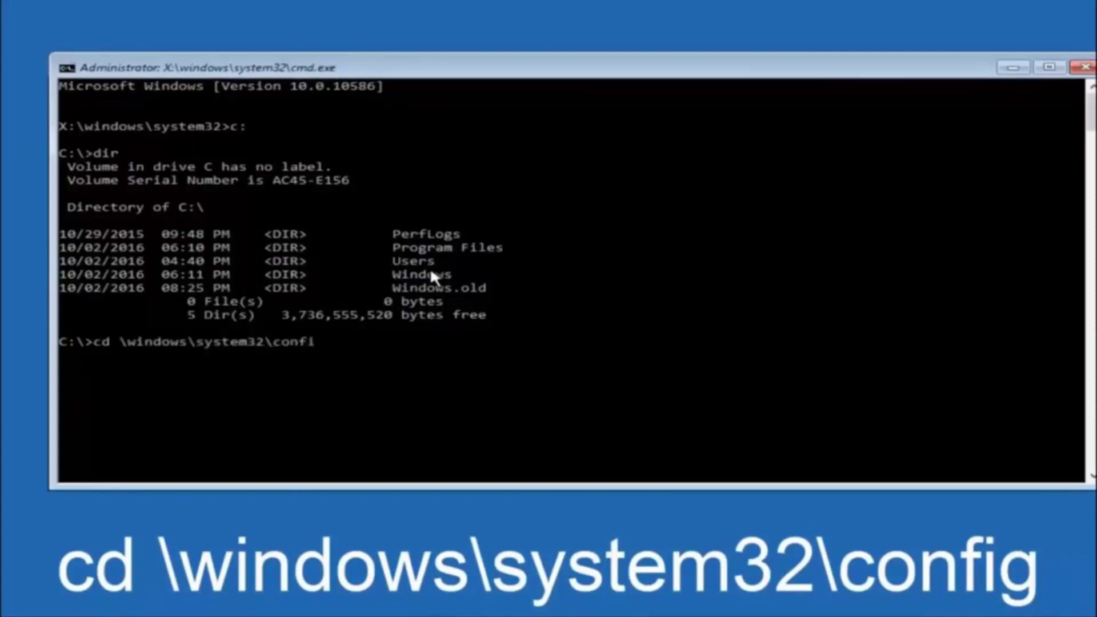
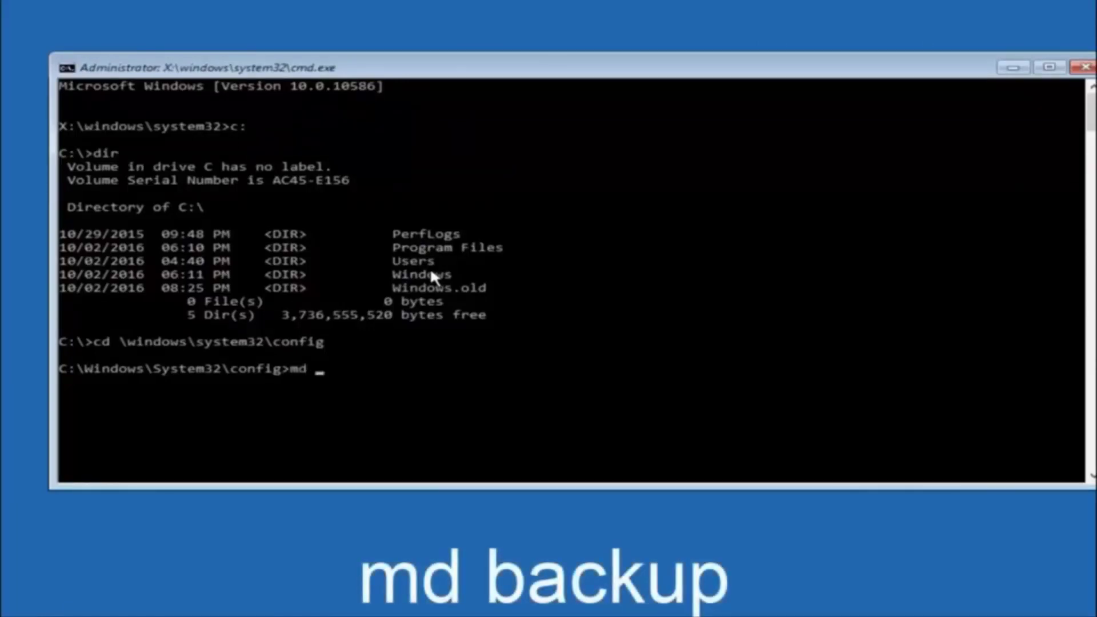
# Enter 'md backup' at the C:\Windows\System32\config prompt without running it
pyautogui.write('kup')
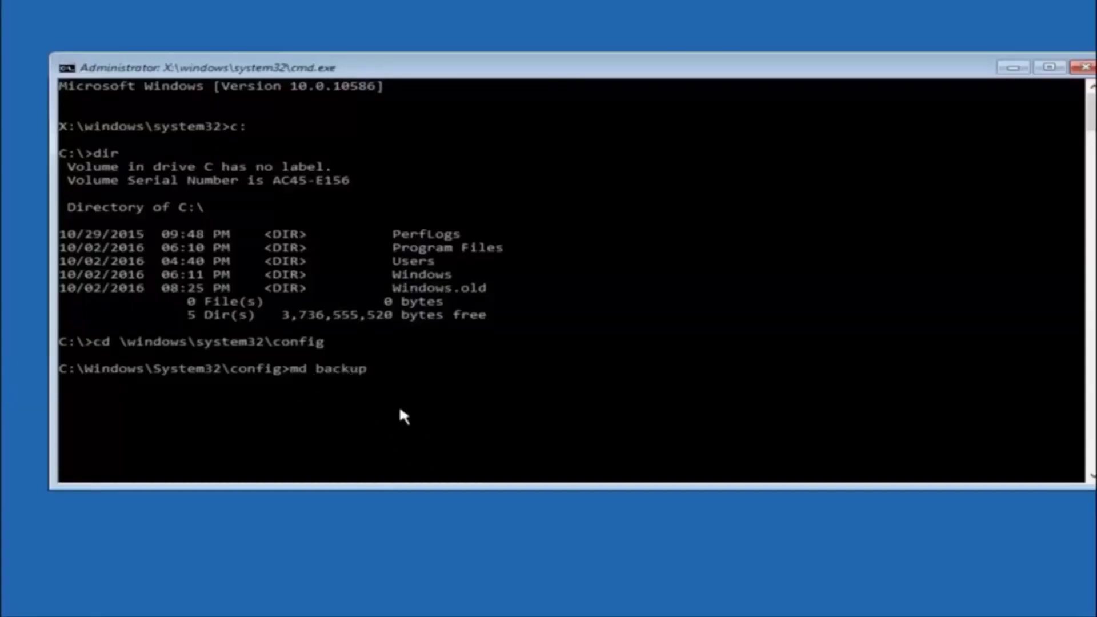
# Run 'md backup' to create the backup folder in C:\Windows\System32\config
pyautogui.press('Return')
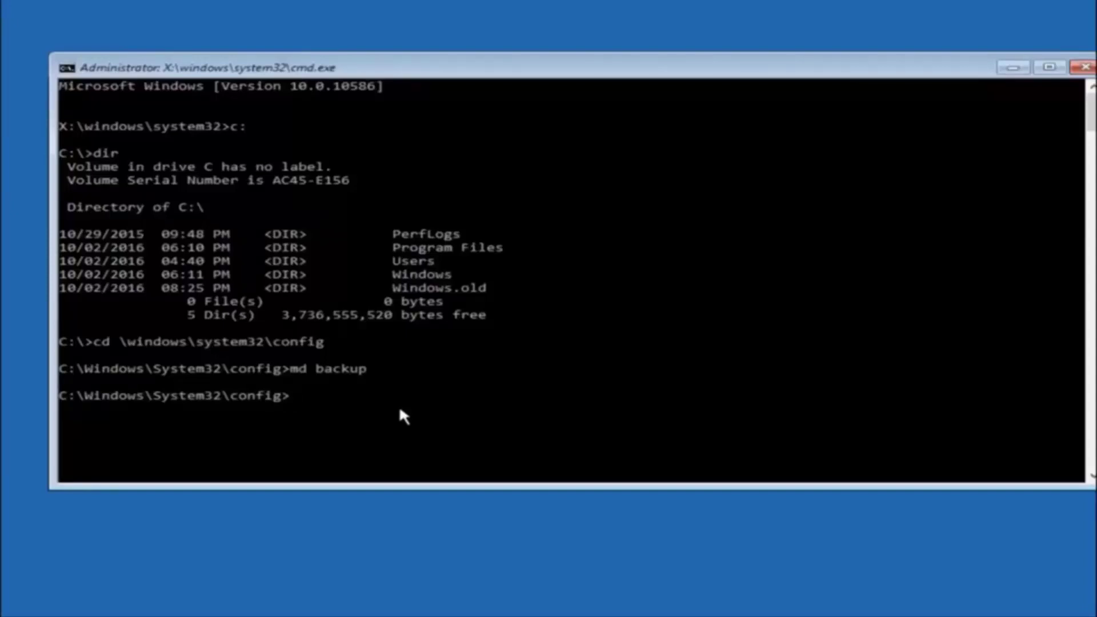
# Begin the copy command by entering 'copy *.*' at the config prompt
pyautogui.write('copy')
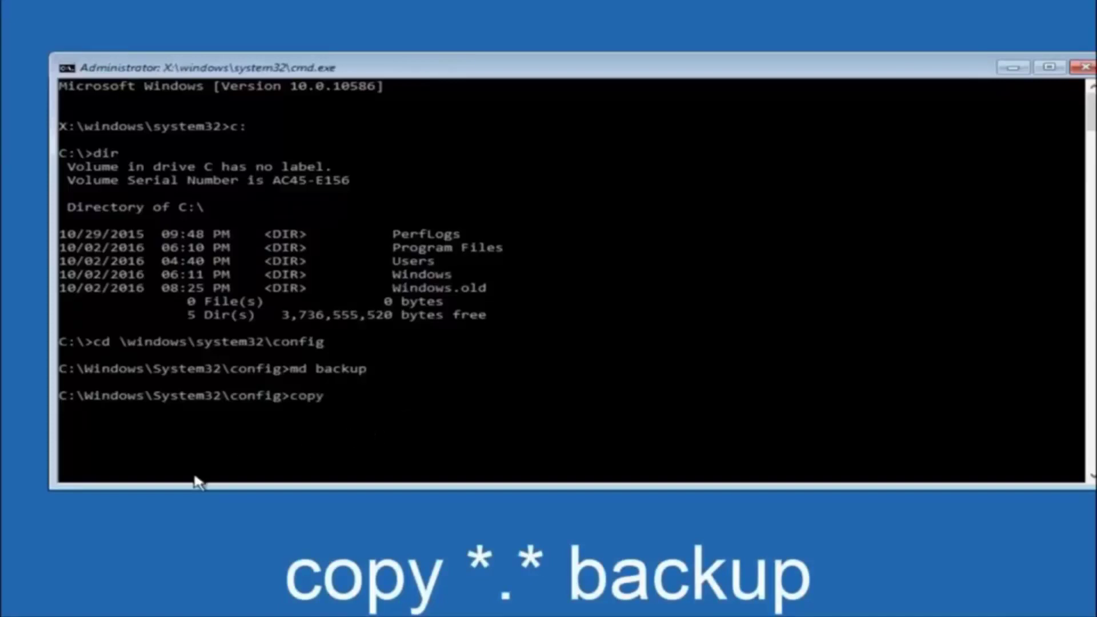
pyautogui.write(' *.*')
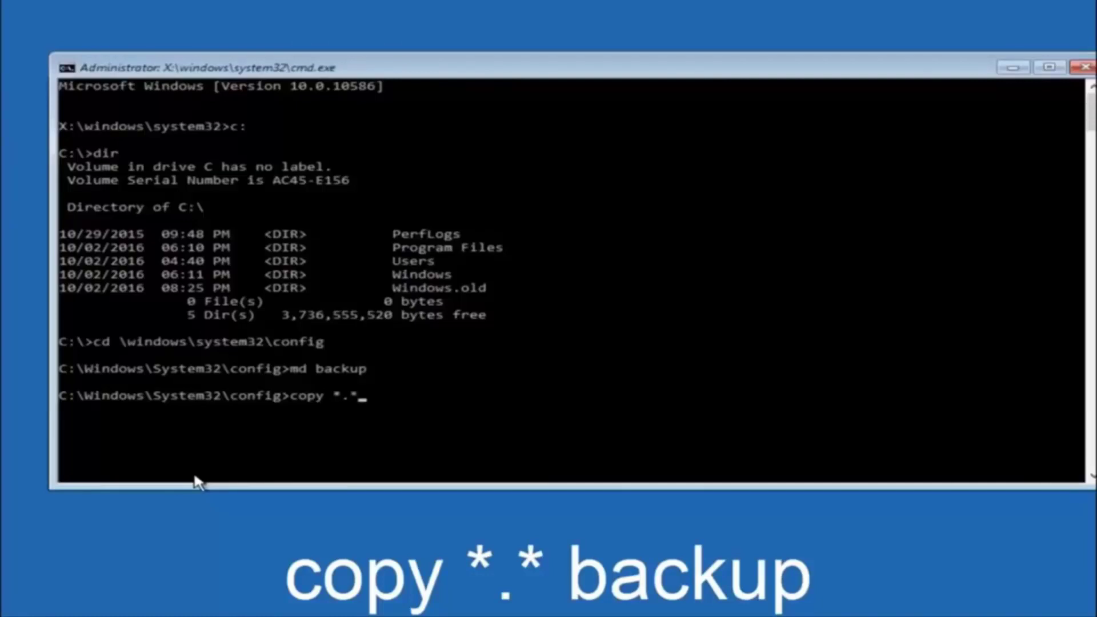
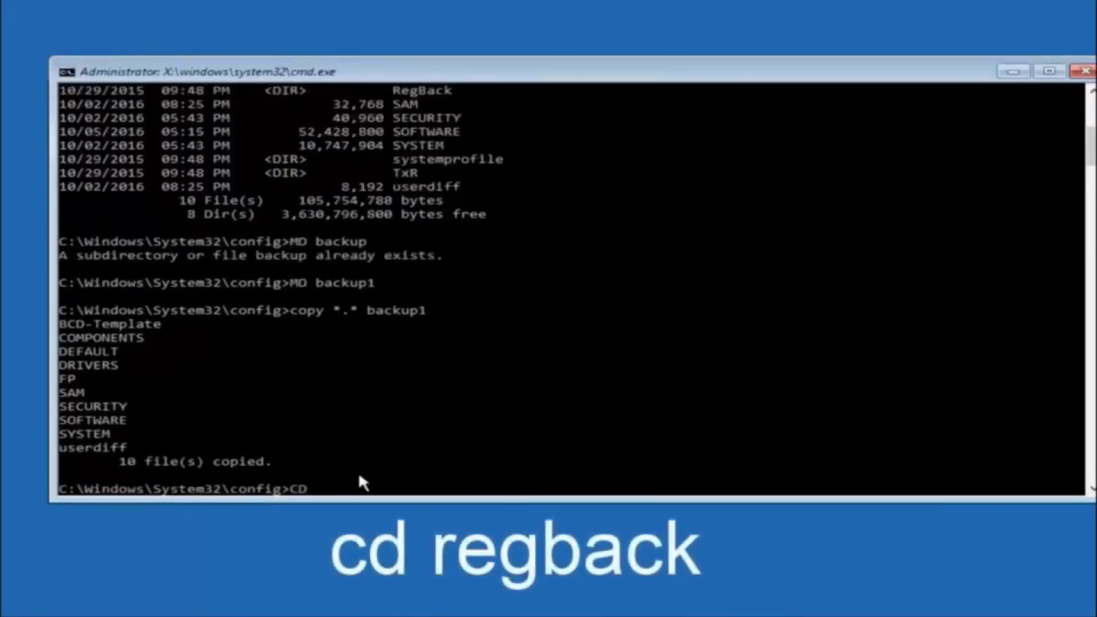
# Change directory into C:\Windows\System32\config\RegBack with 'cd regback'
pyautogui.write('regback')
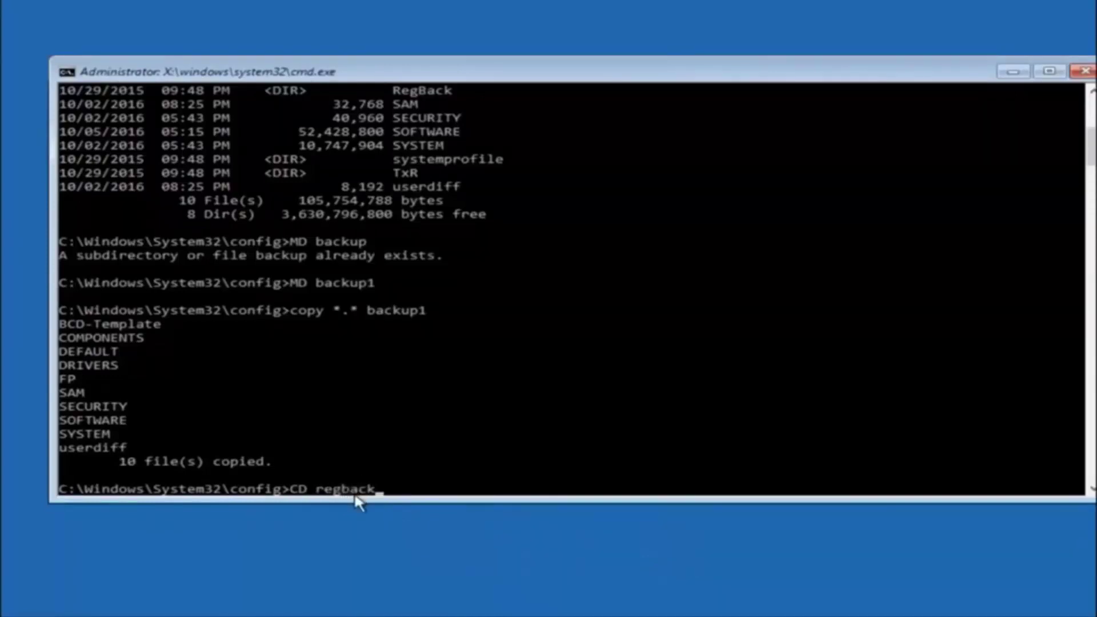
pyautogui.press('Return')
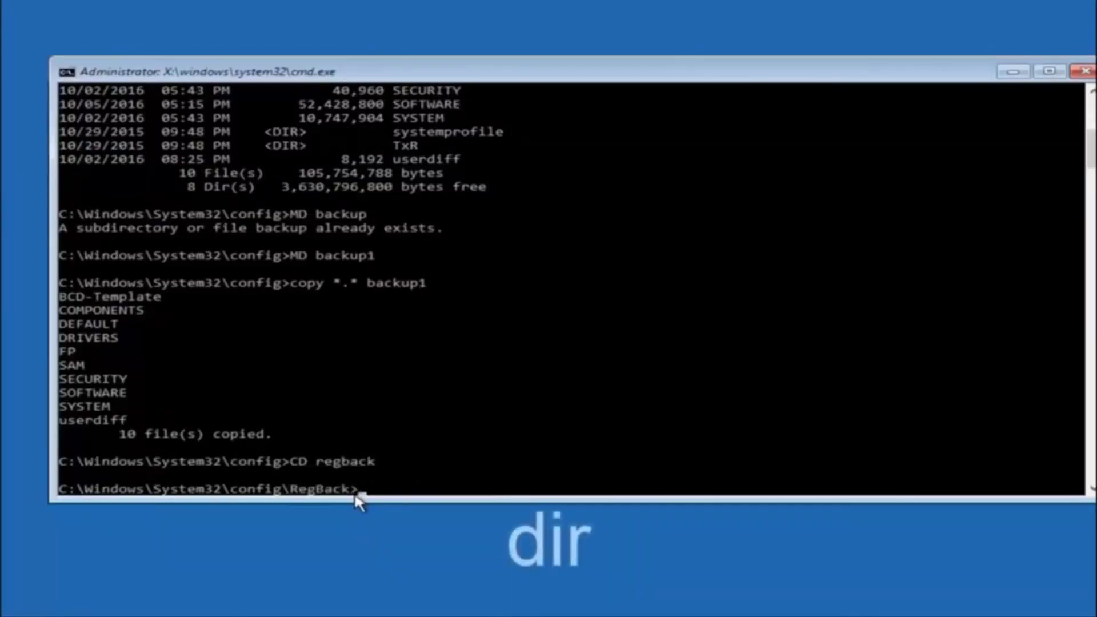
# List RegBack with 'dir', showing 0-byte DEFAULT, SAM, SECURITY, SOFTWARE and SYSTEM files
pyautogui.write('dir')
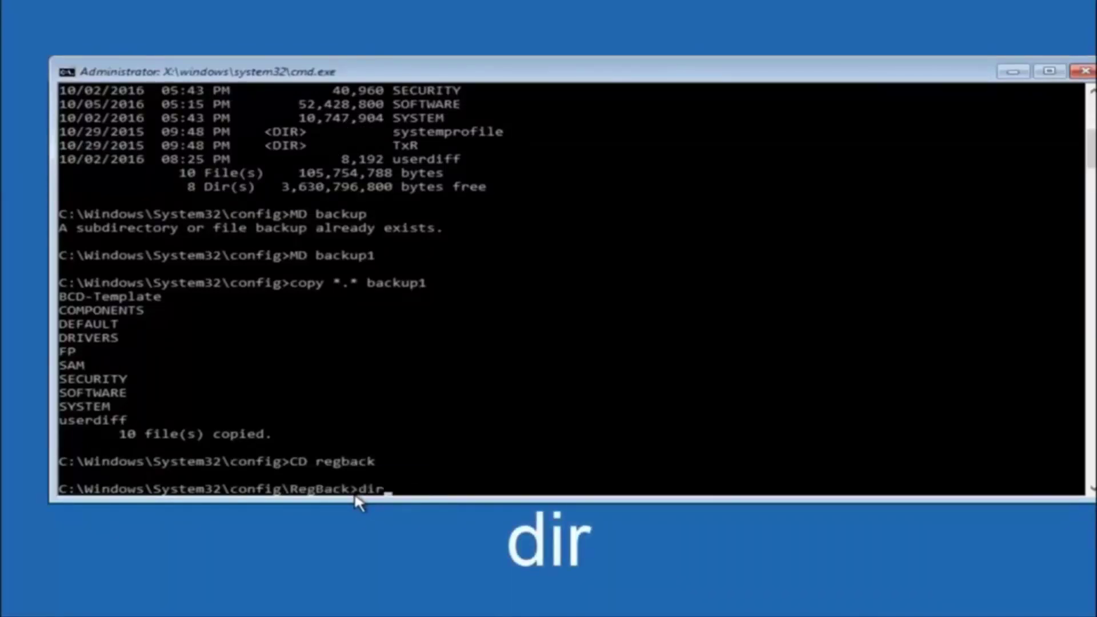
pyautogui.press('Return')
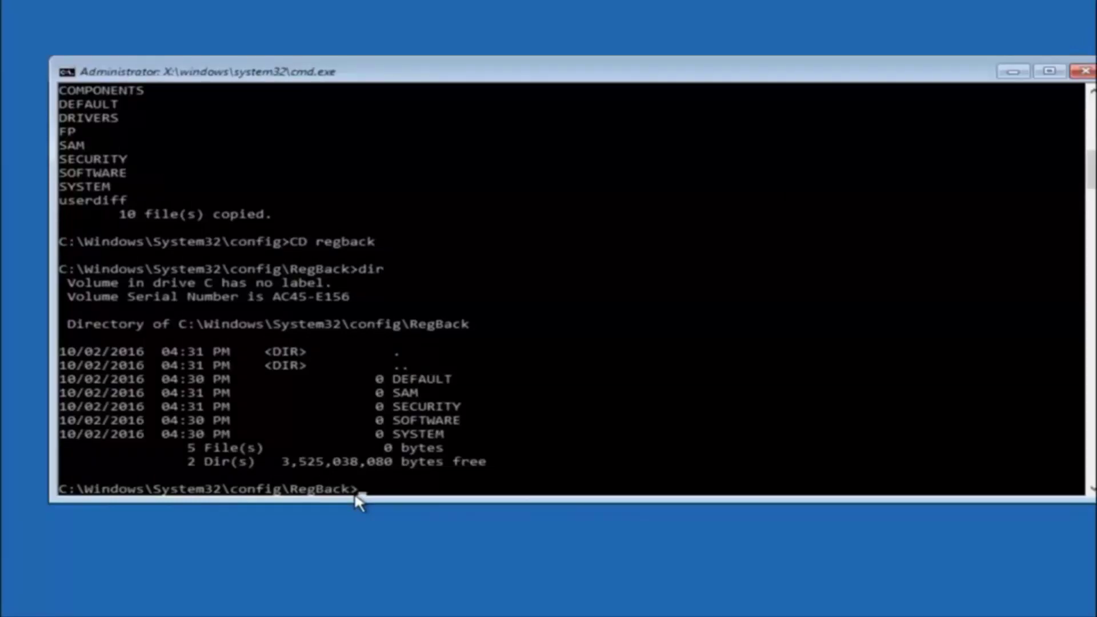
# Run 'copy *.* ..' to copy every RegBack file up into the config folder
pyautogui.write('copy')
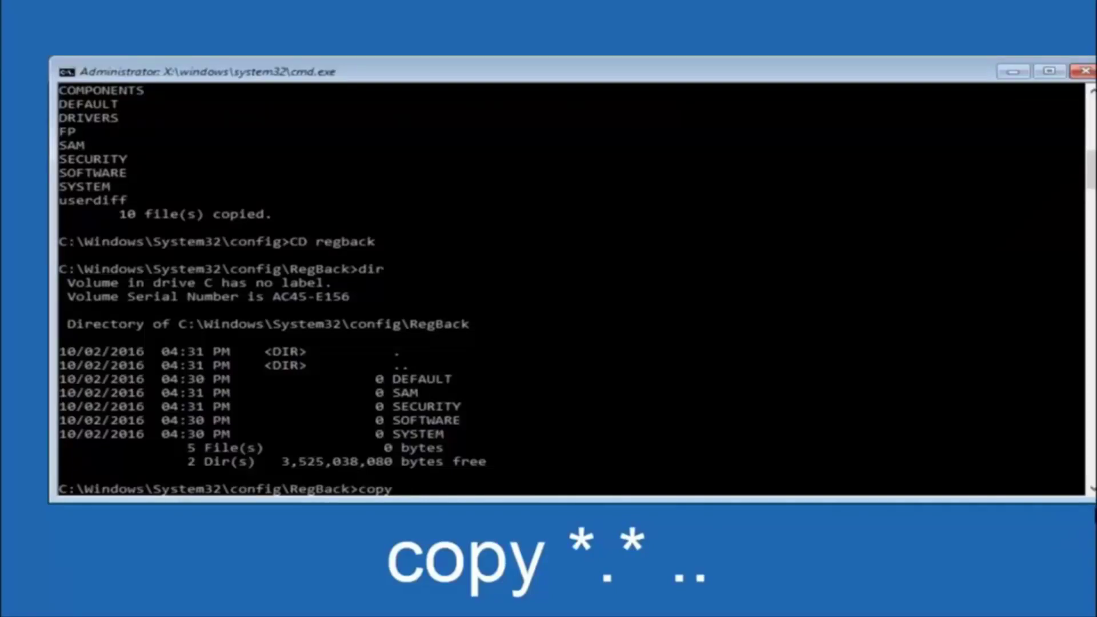
pyautogui.click(412, 495)
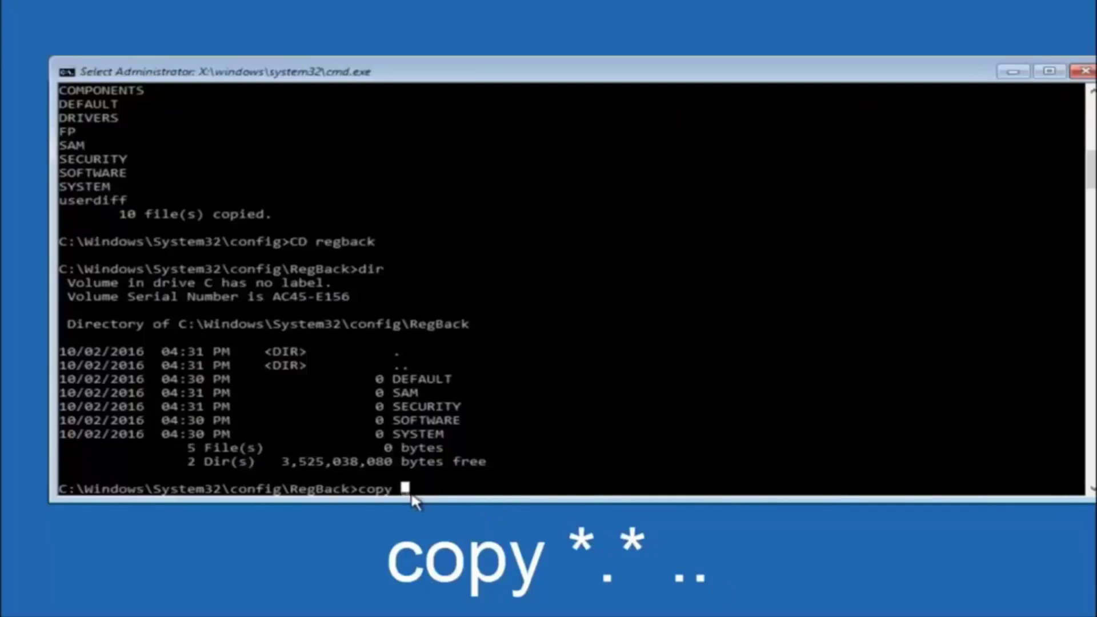
pyautogui.write('*.*')
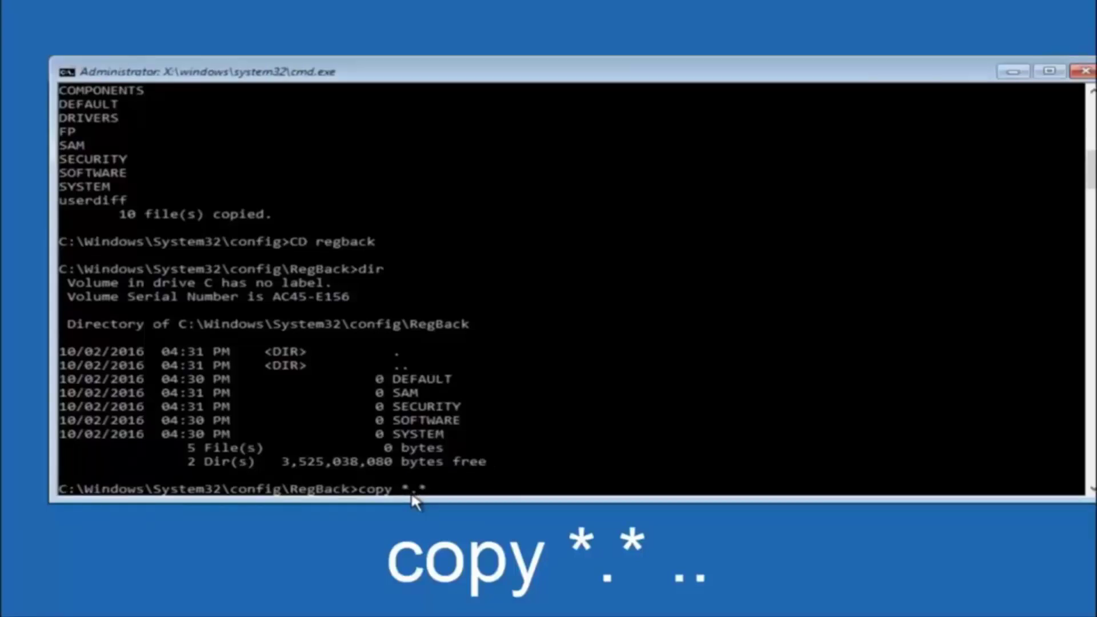
pyautogui.press('BackSpace')
pyautogui.write('*')
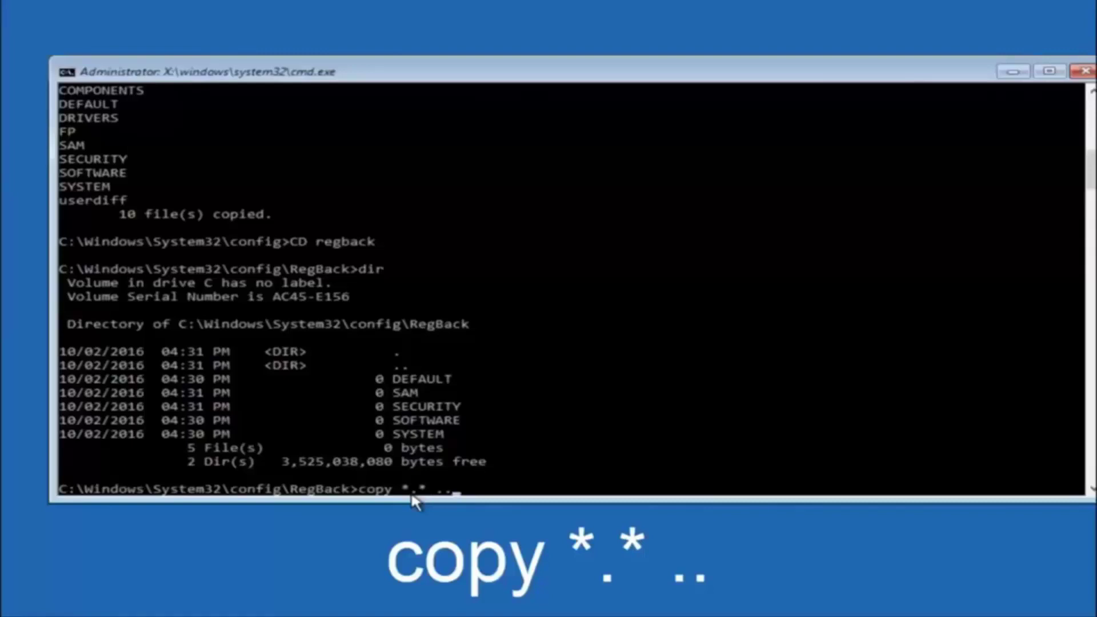
pyautogui.press('Return')
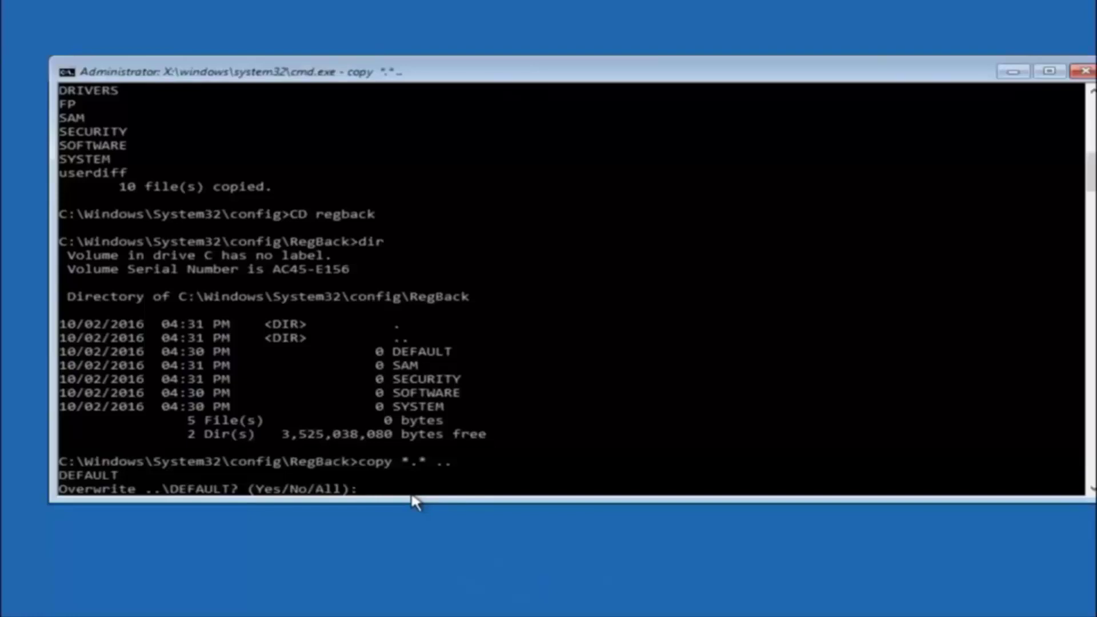
# Answer 'A' to overwrite all five config files, then close Command Prompt
pyautogui.write('A')
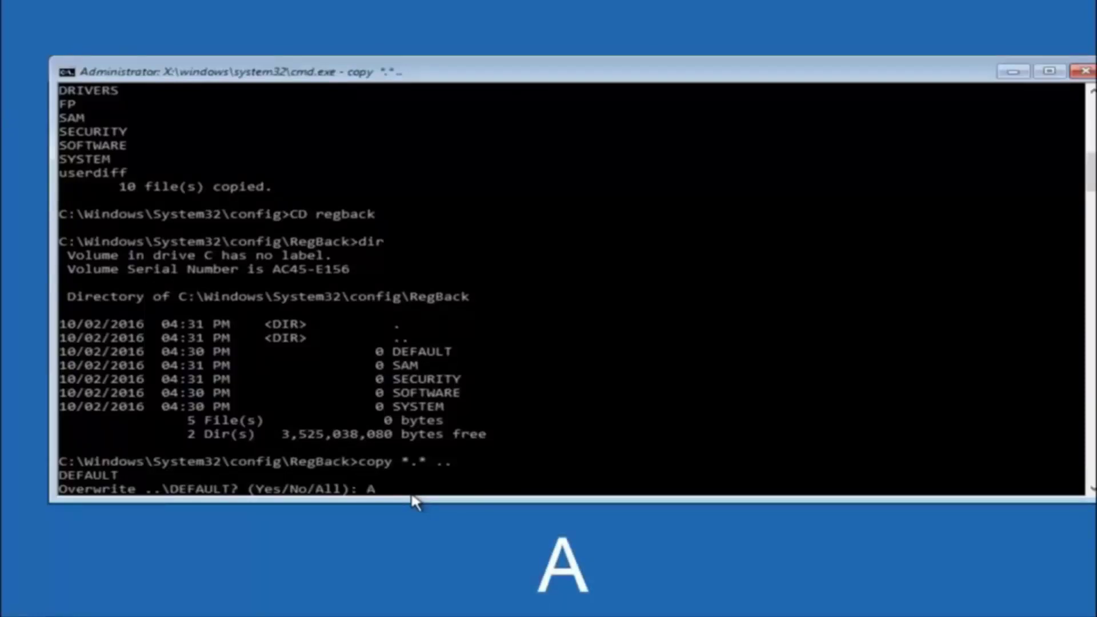
pyautogui.press('Return')
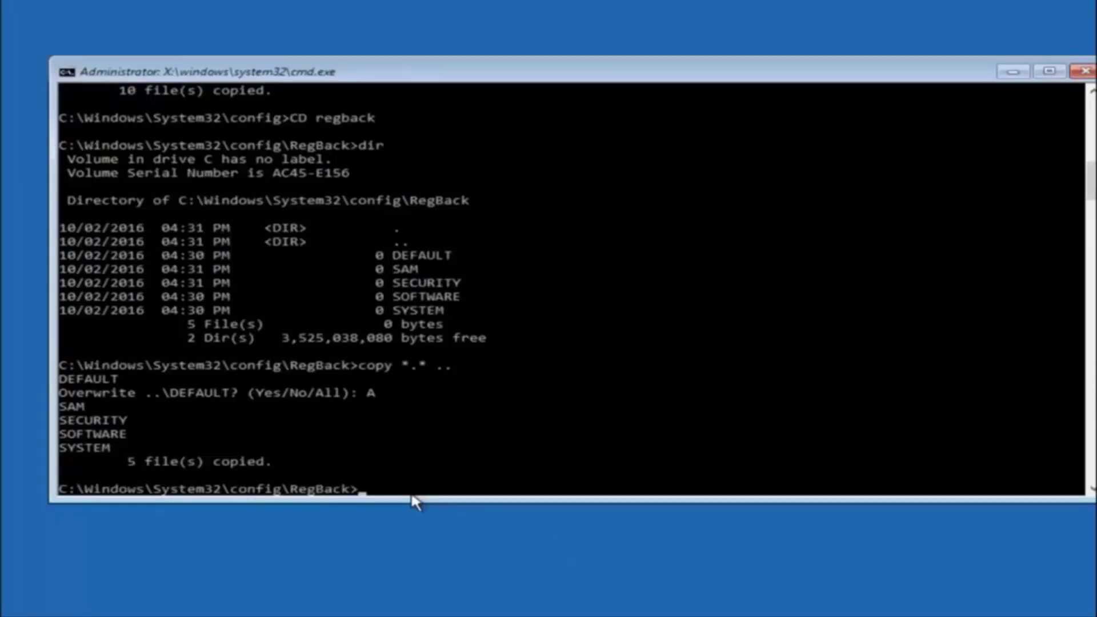
pyautogui.click(1084, 71)
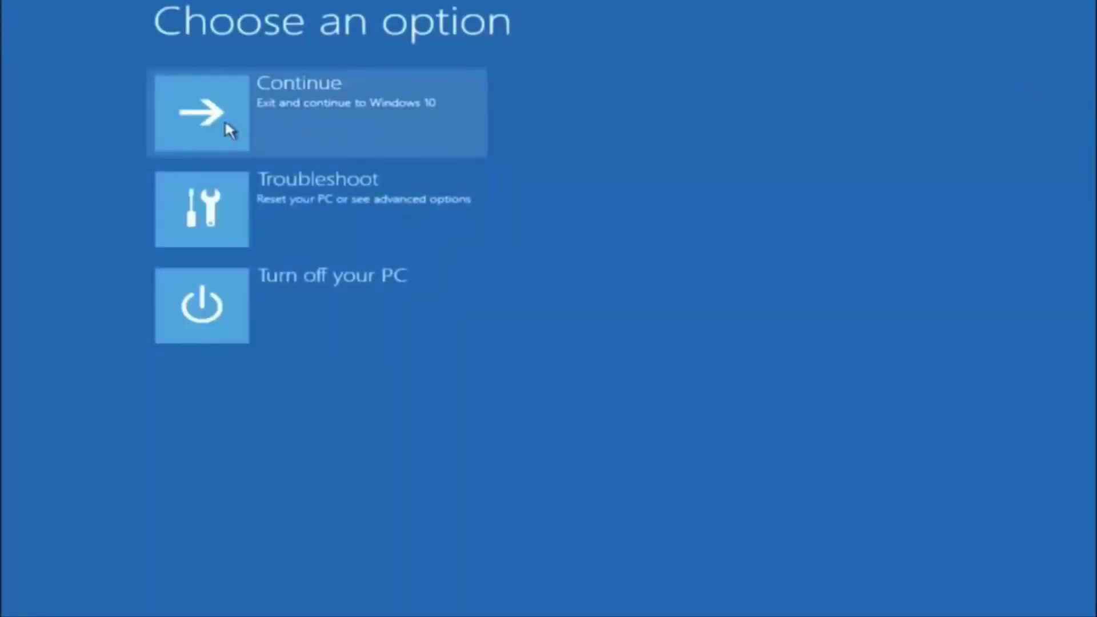